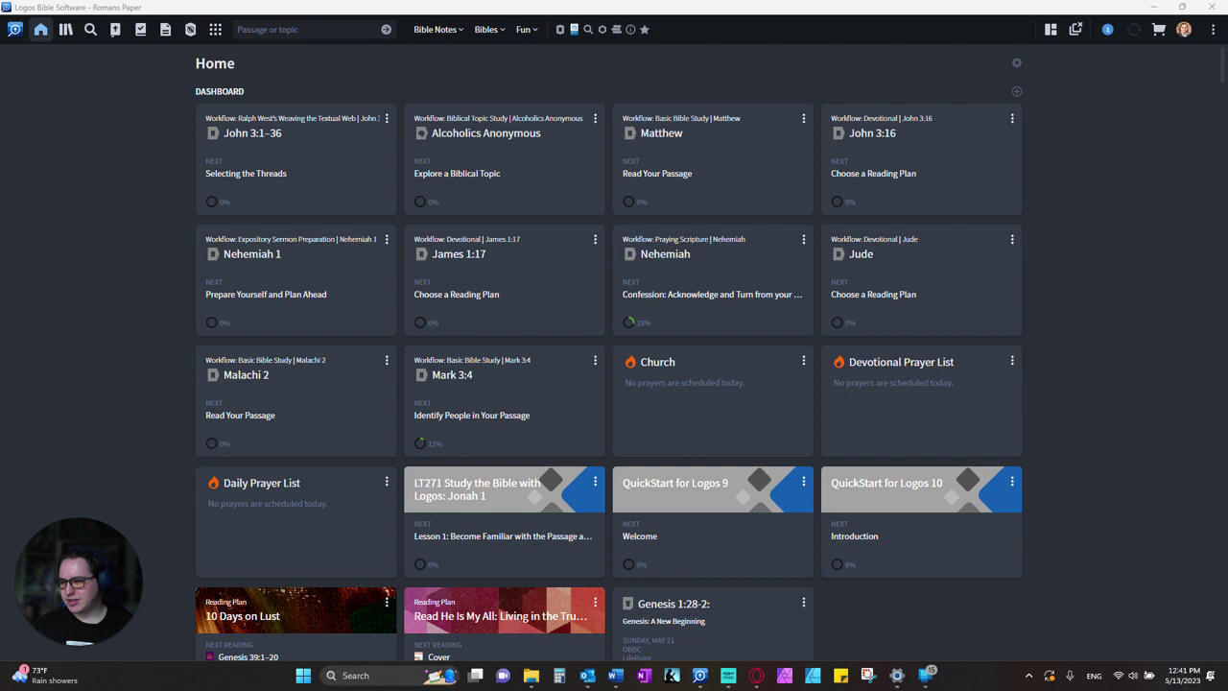
Step: Open the King James Version Bible and a Passage Guide beside it
click(114, 30)
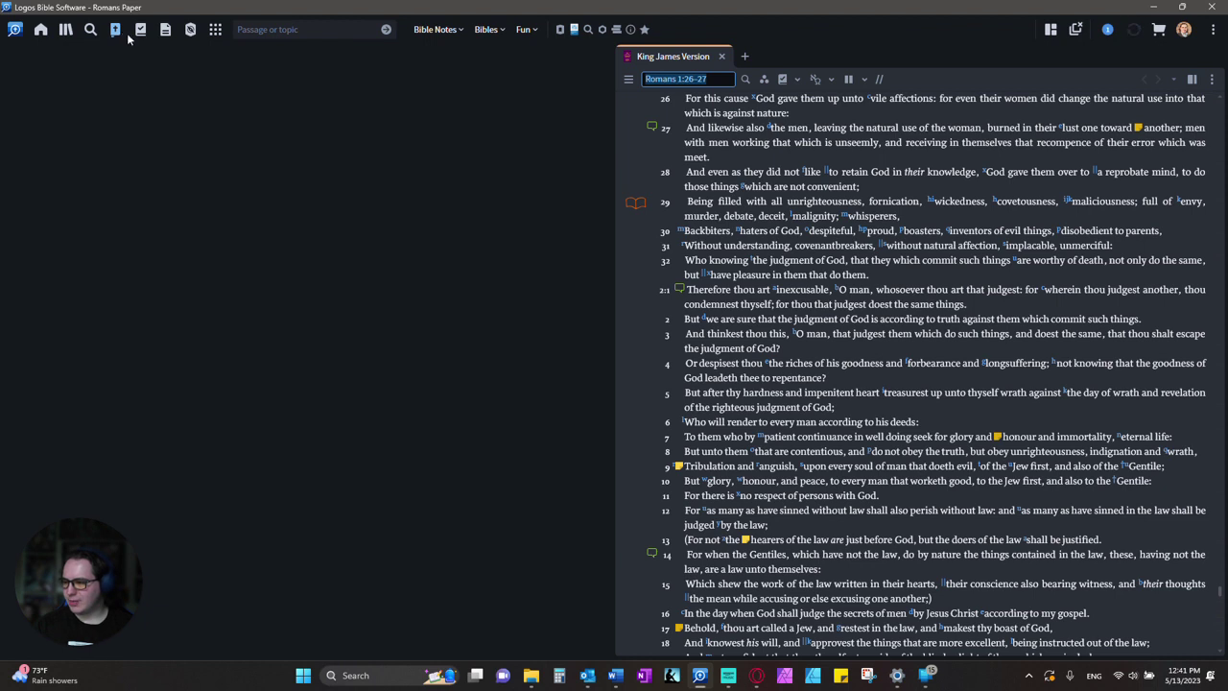
click(190, 29)
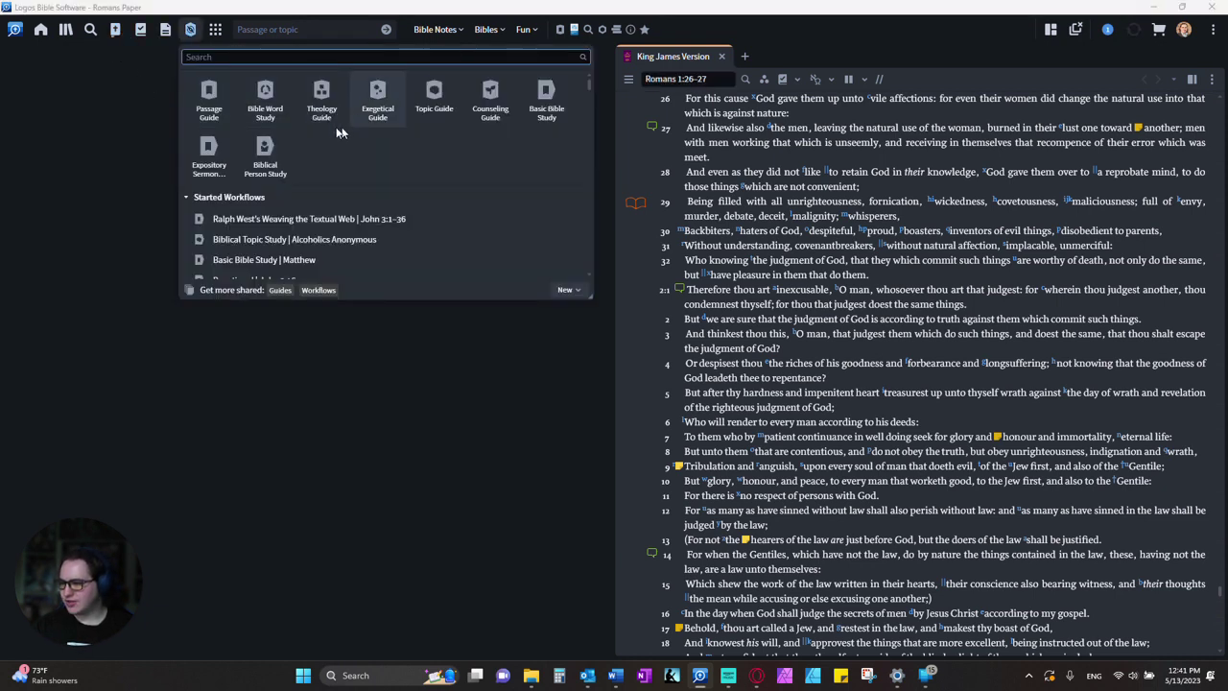
click(222, 110)
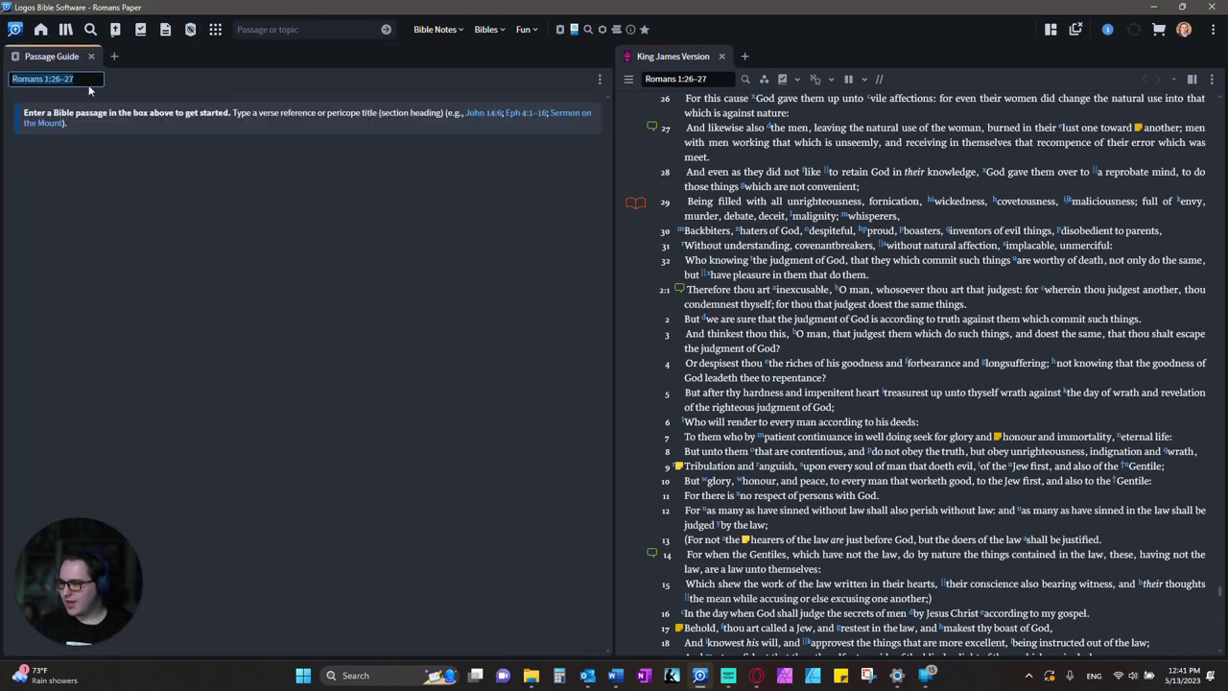
Step: Assign both the Passage Guide and the King James Version to link set A
right_click(45, 54)
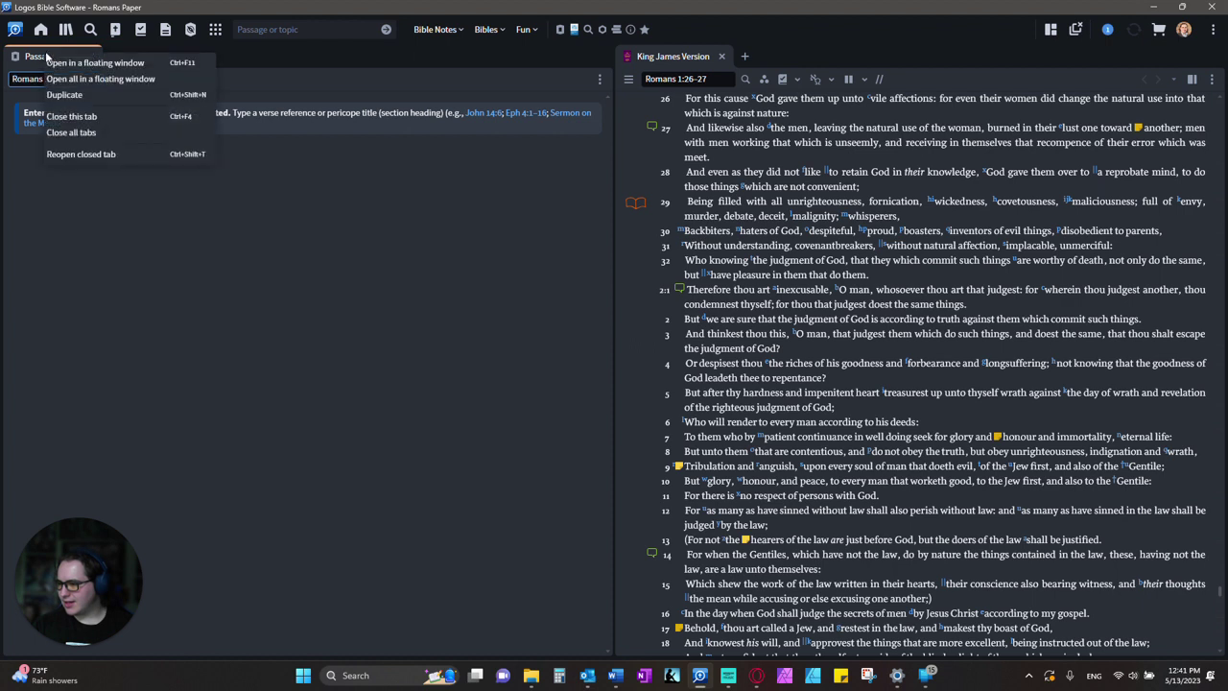
click(599, 82)
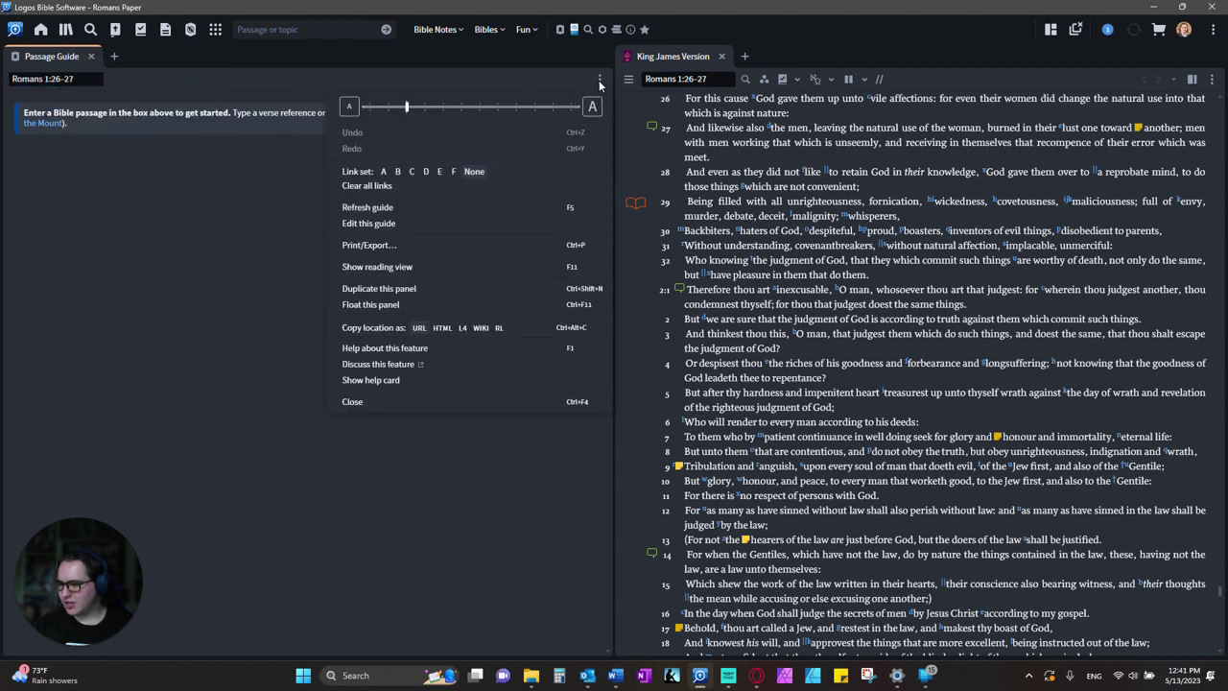
click(385, 171)
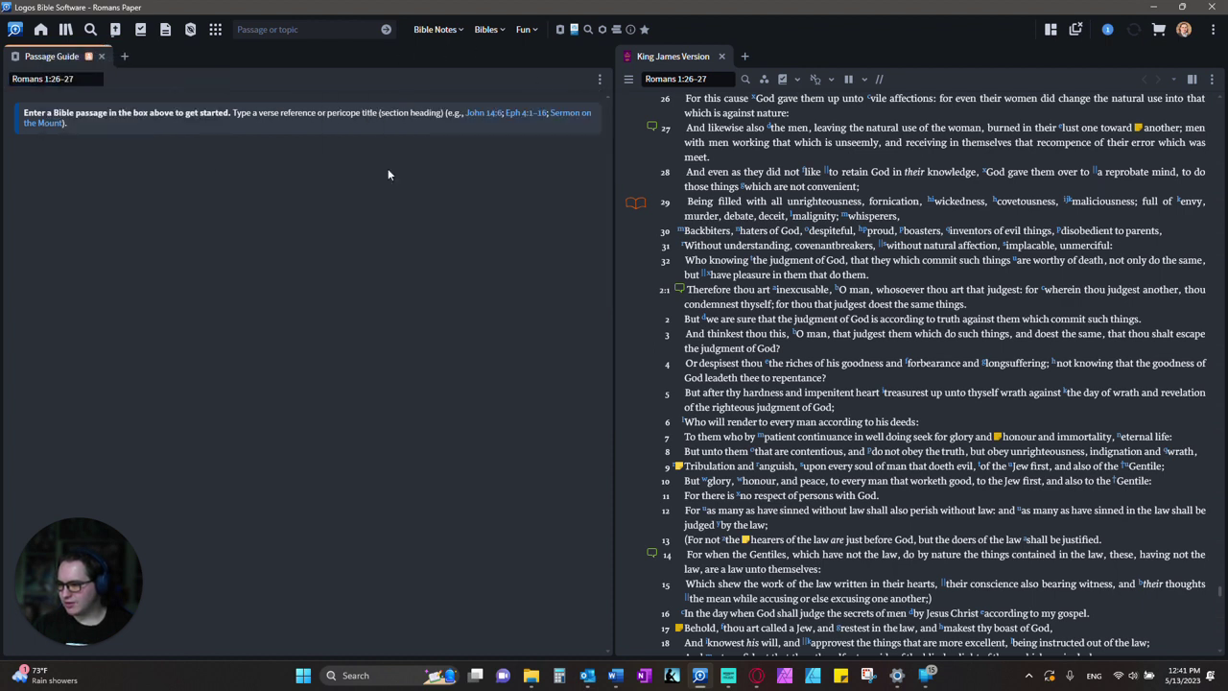
click(1212, 79)
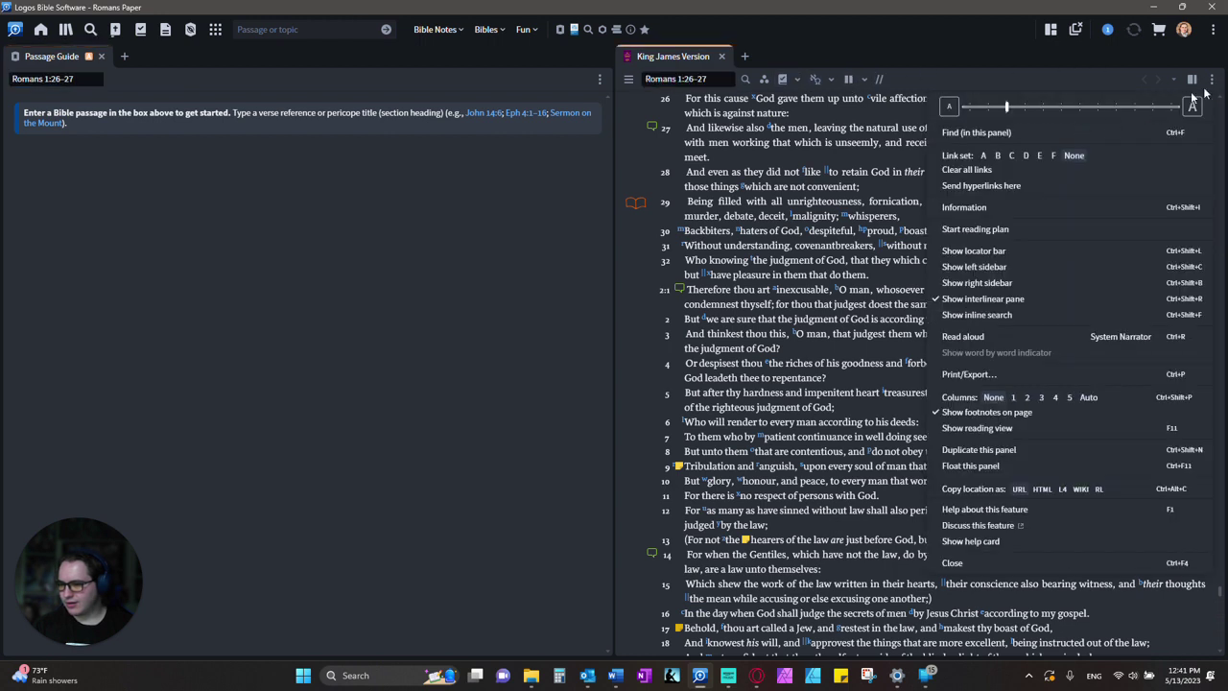
click(984, 155)
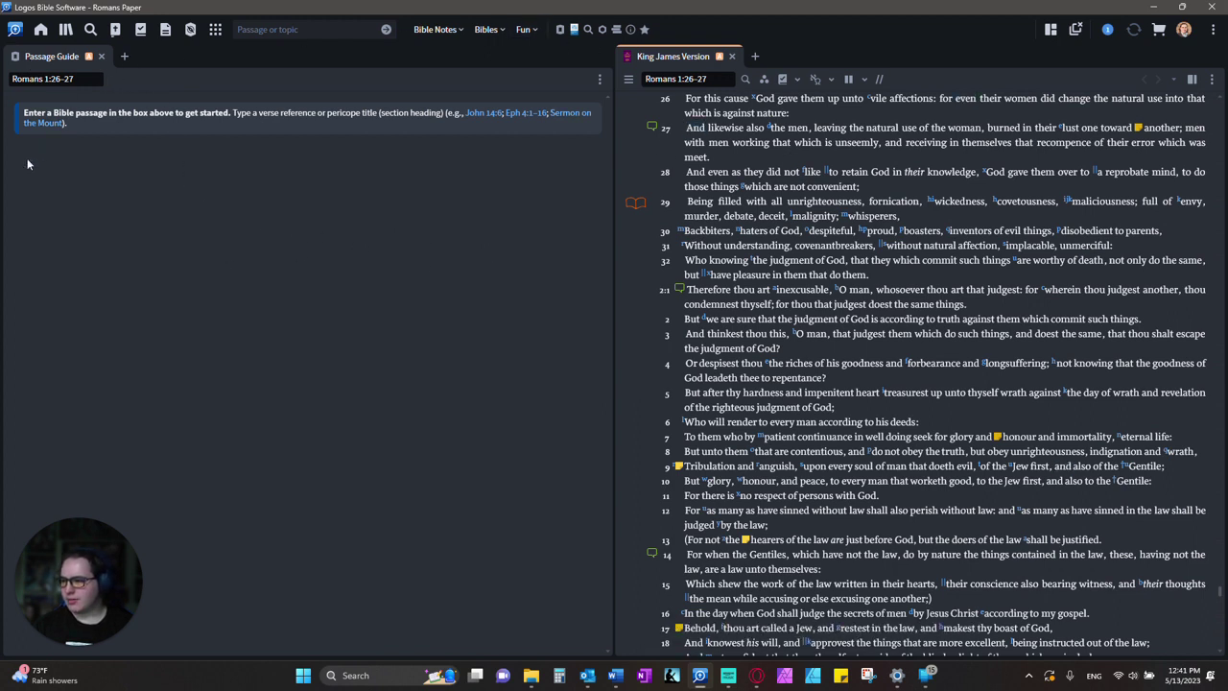
Step: Open the Notes tool next to the Passage Guide and bring the Passage Guide back to the front
click(215, 30)
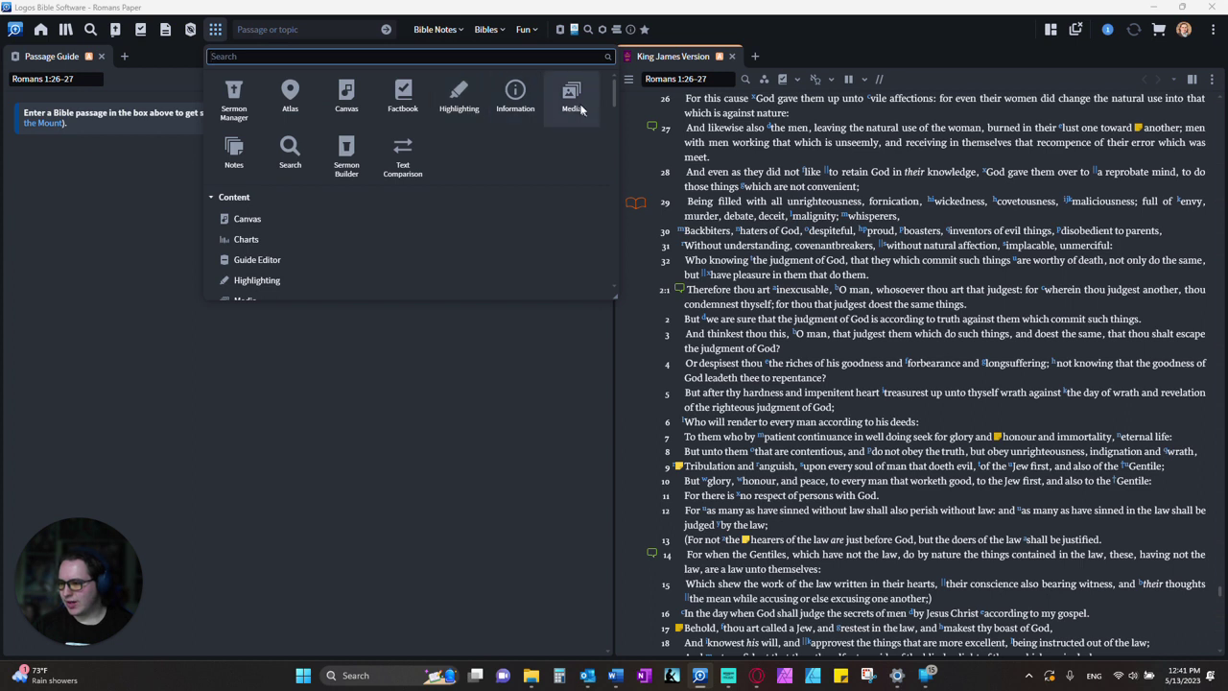
click(252, 166)
click(54, 59)
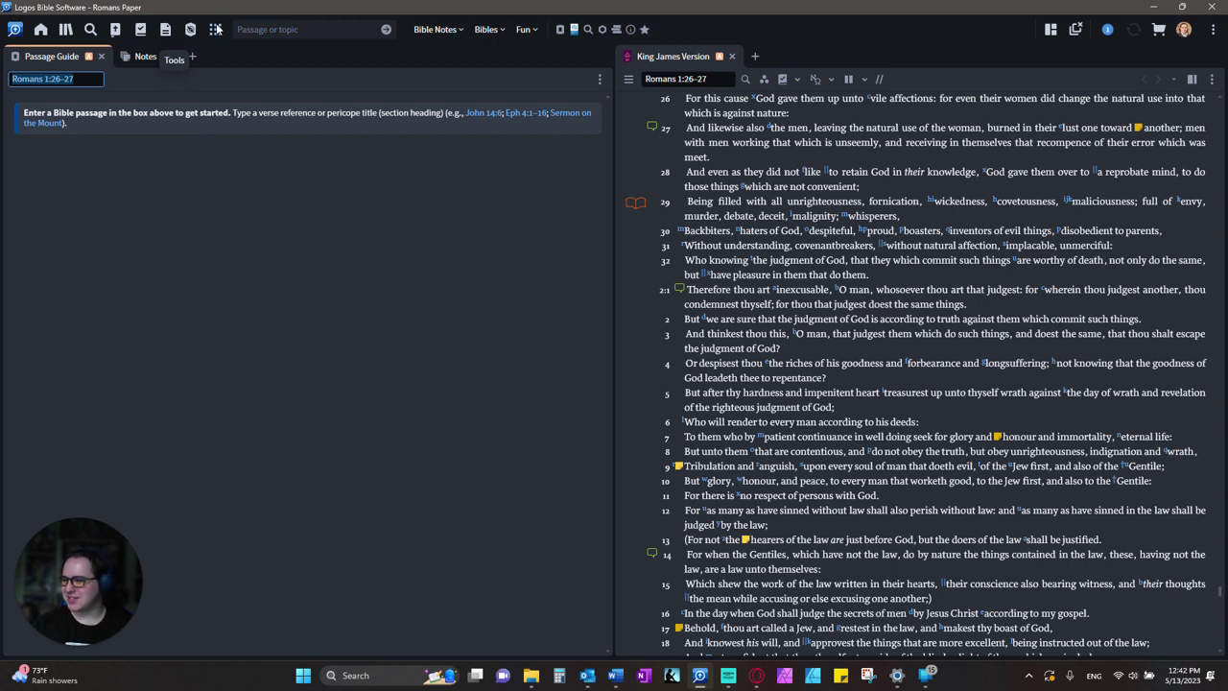
Step: Search the library for "romans" and open The Book of Romans by Picirilli
click(65, 29)
text(roman)
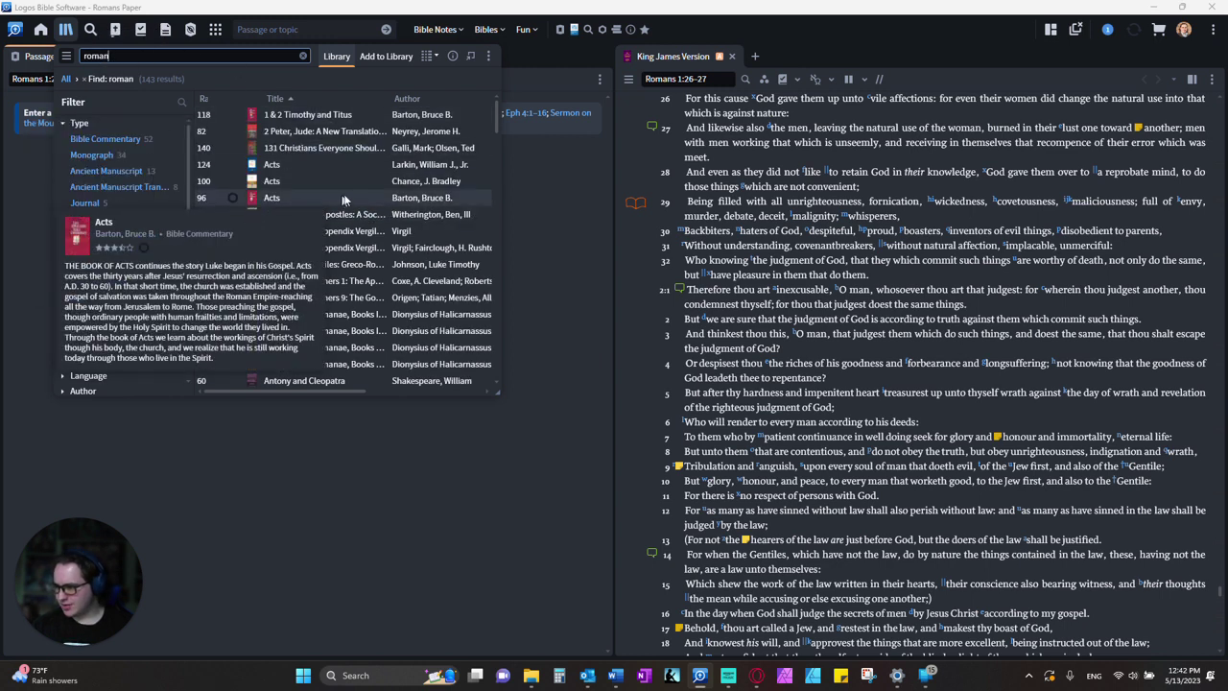
text(s)
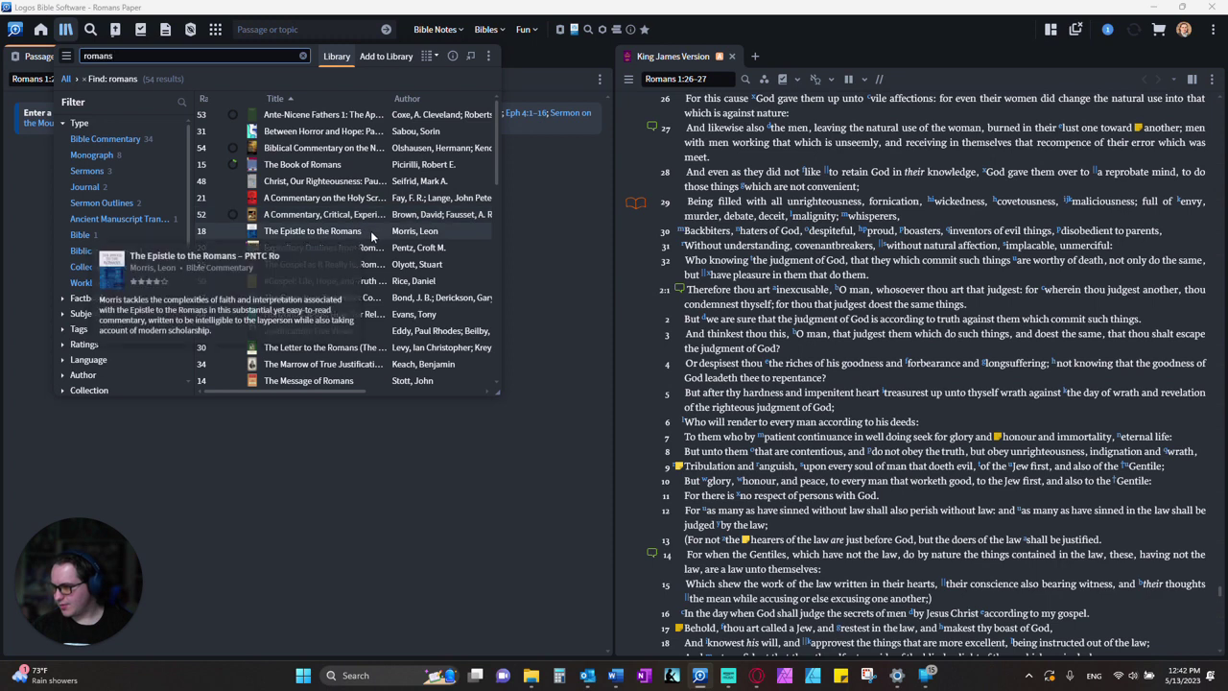
click(323, 167)
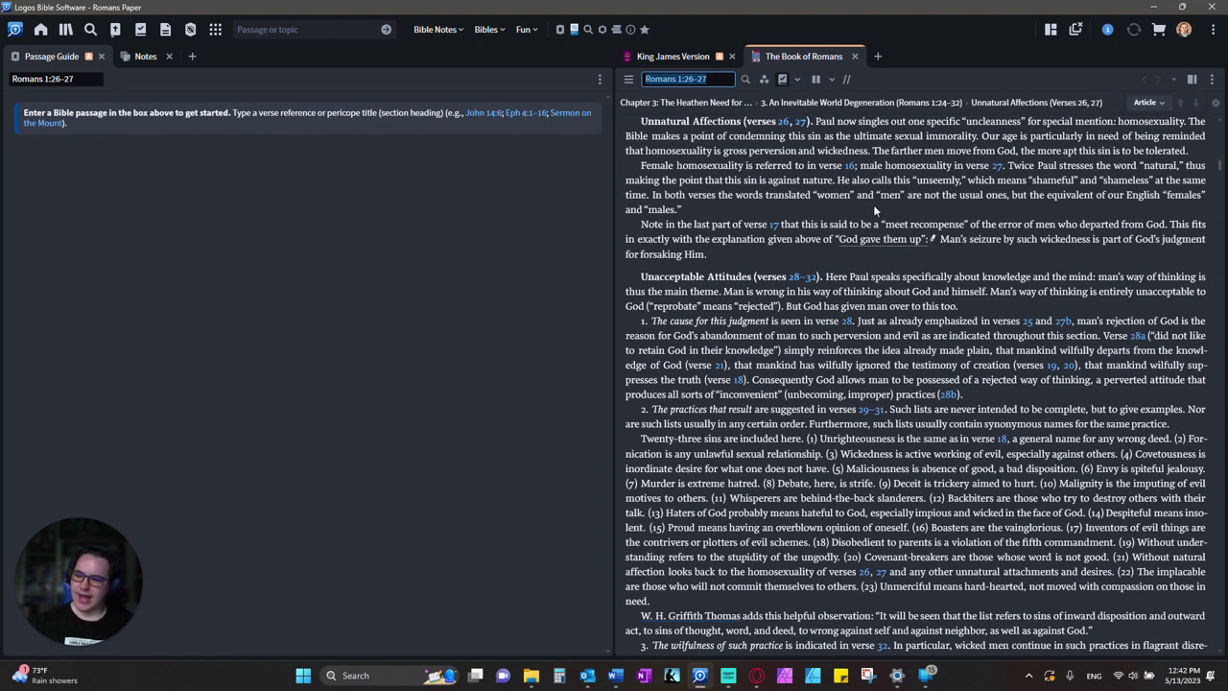
Step: Save the current arrangement as a named layout called "Romans"
click(1051, 29)
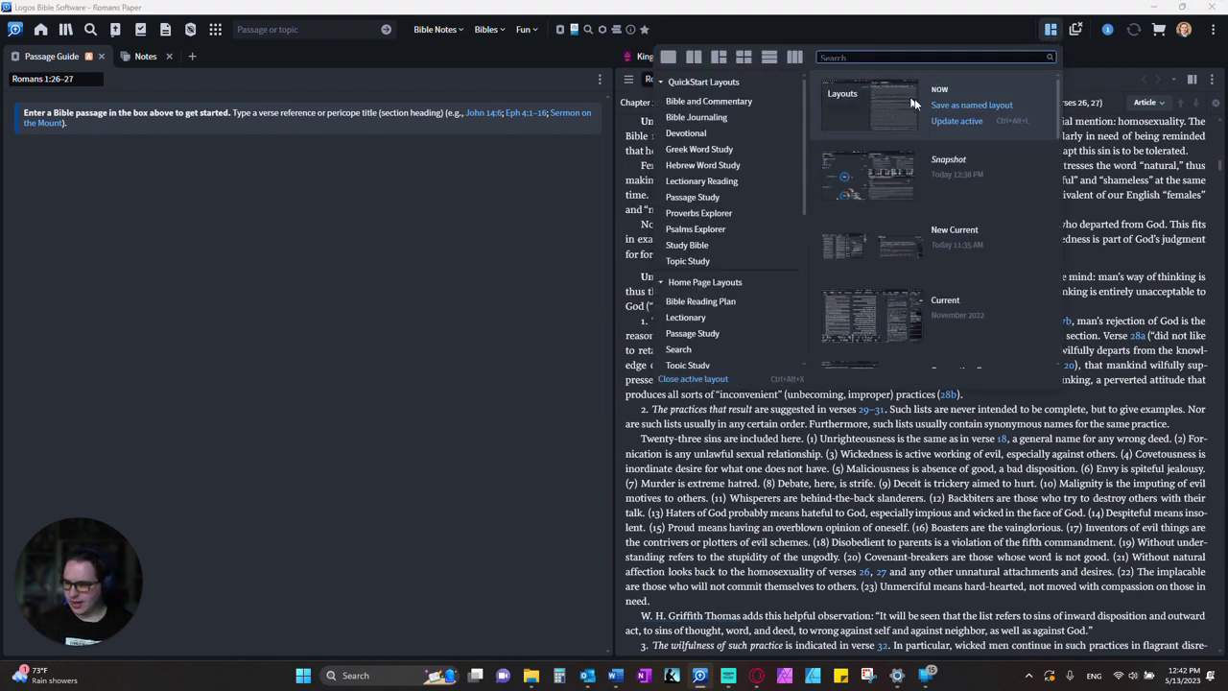
click(969, 105)
text(Romans)
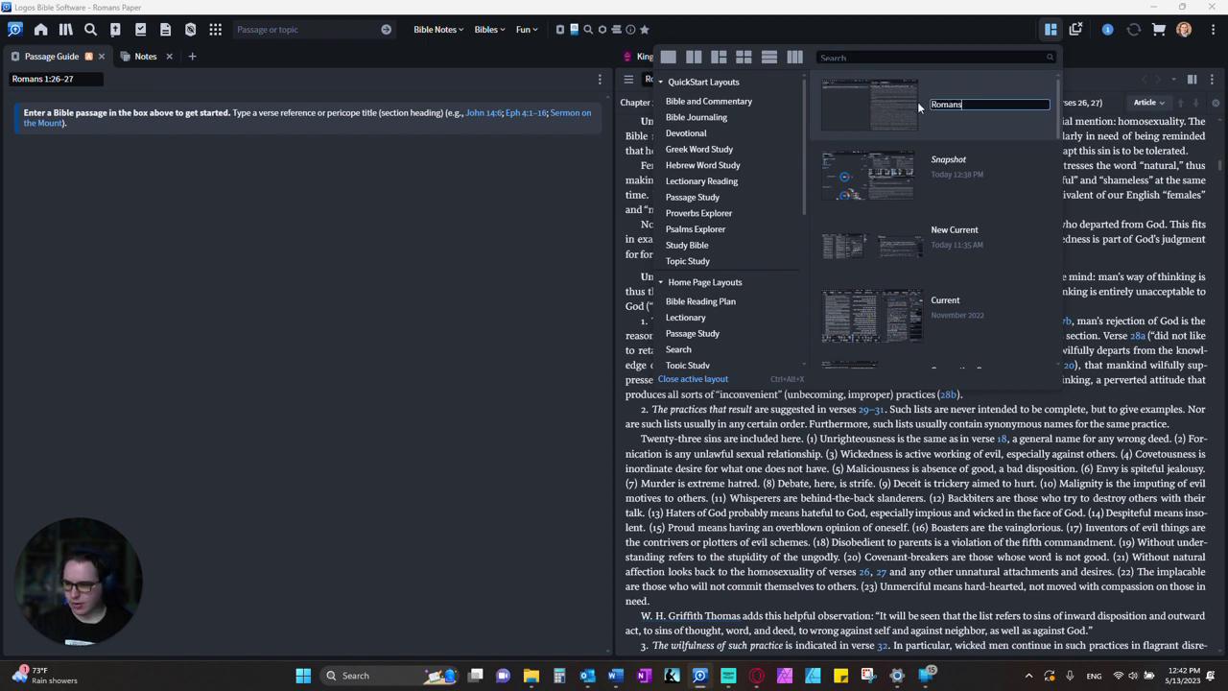
key(Return)
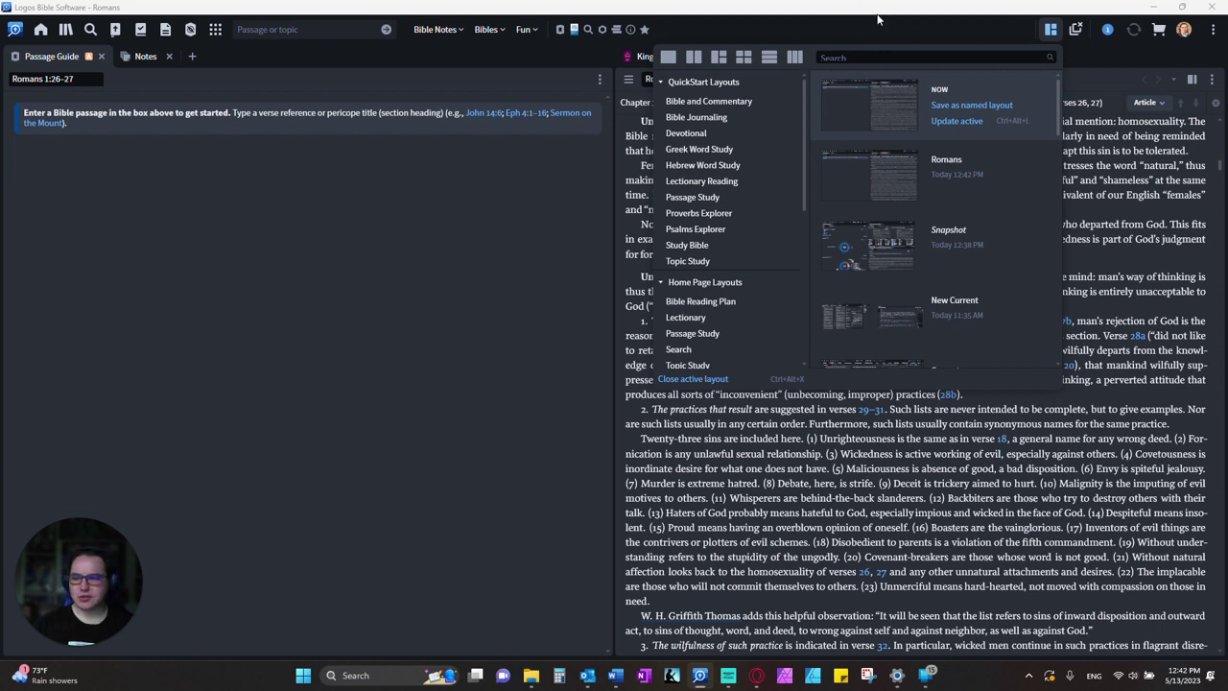
click(470, 328)
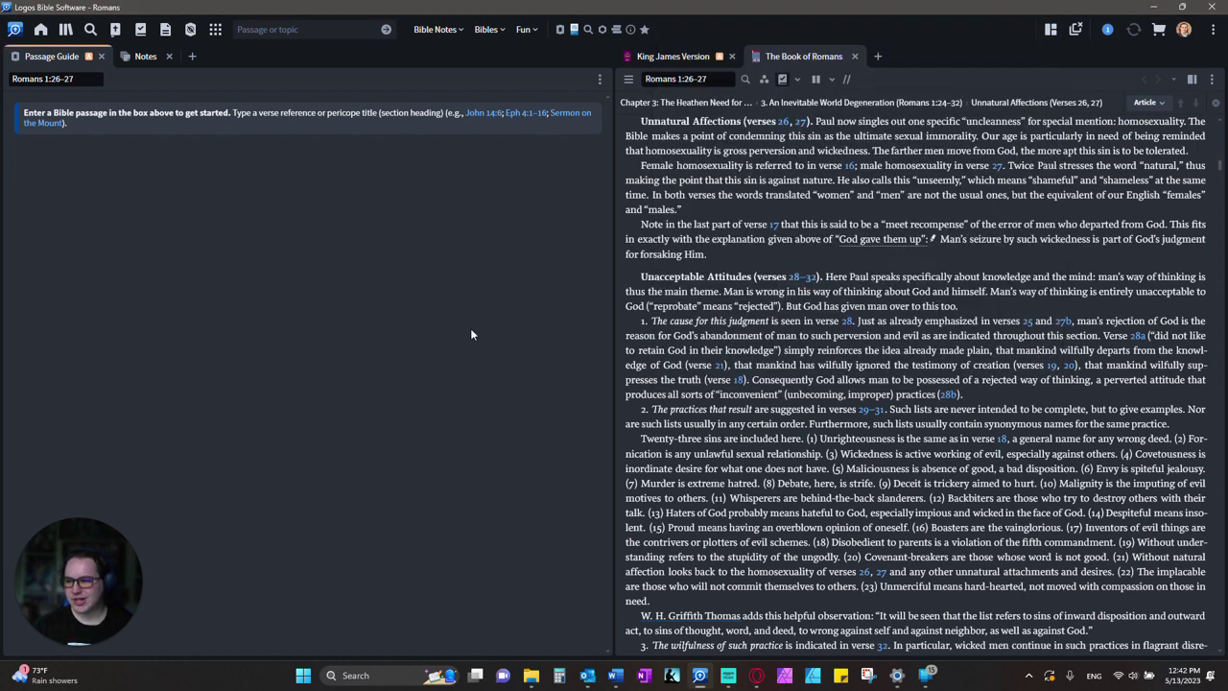
Step: Close the Passage Guide, Notes and The Book of Romans, and show the interlinear pane in the King James Version
click(100, 56)
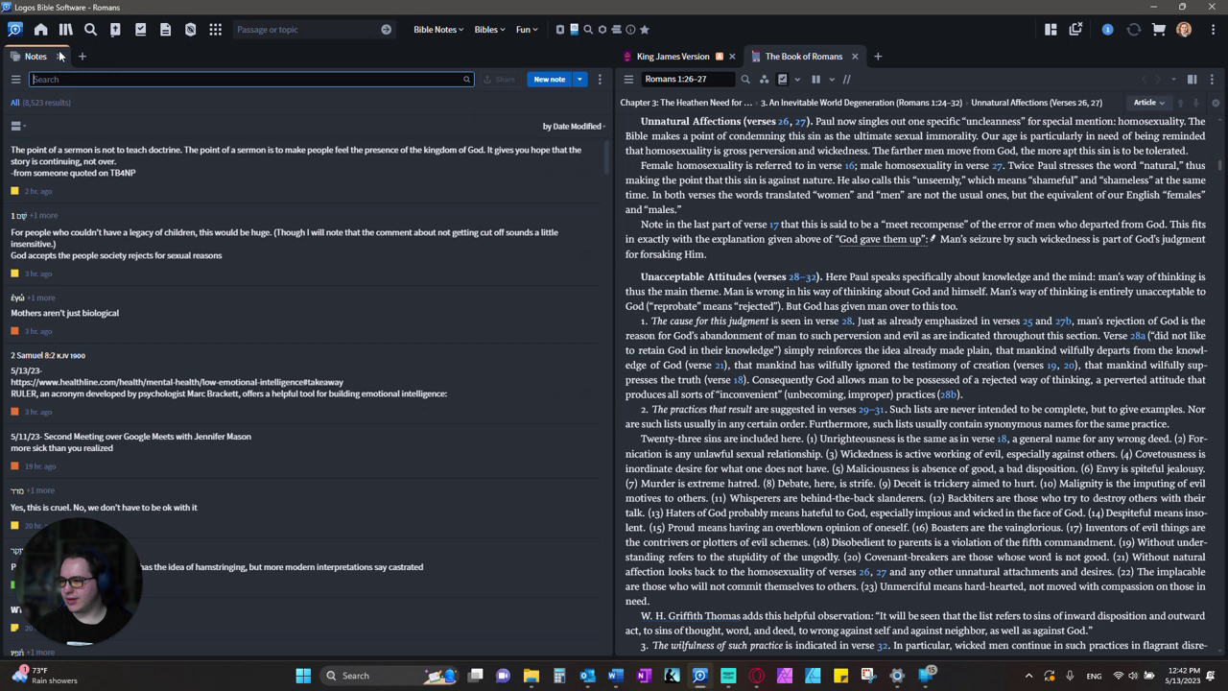
click(59, 56)
click(853, 57)
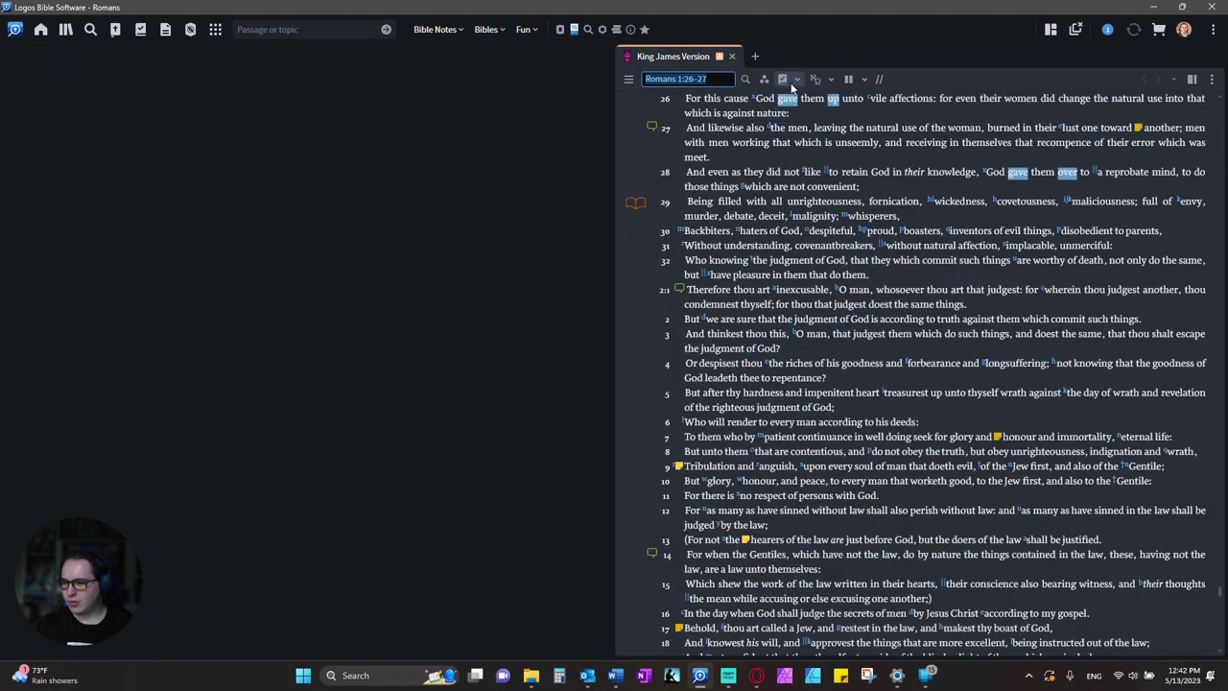
click(819, 81)
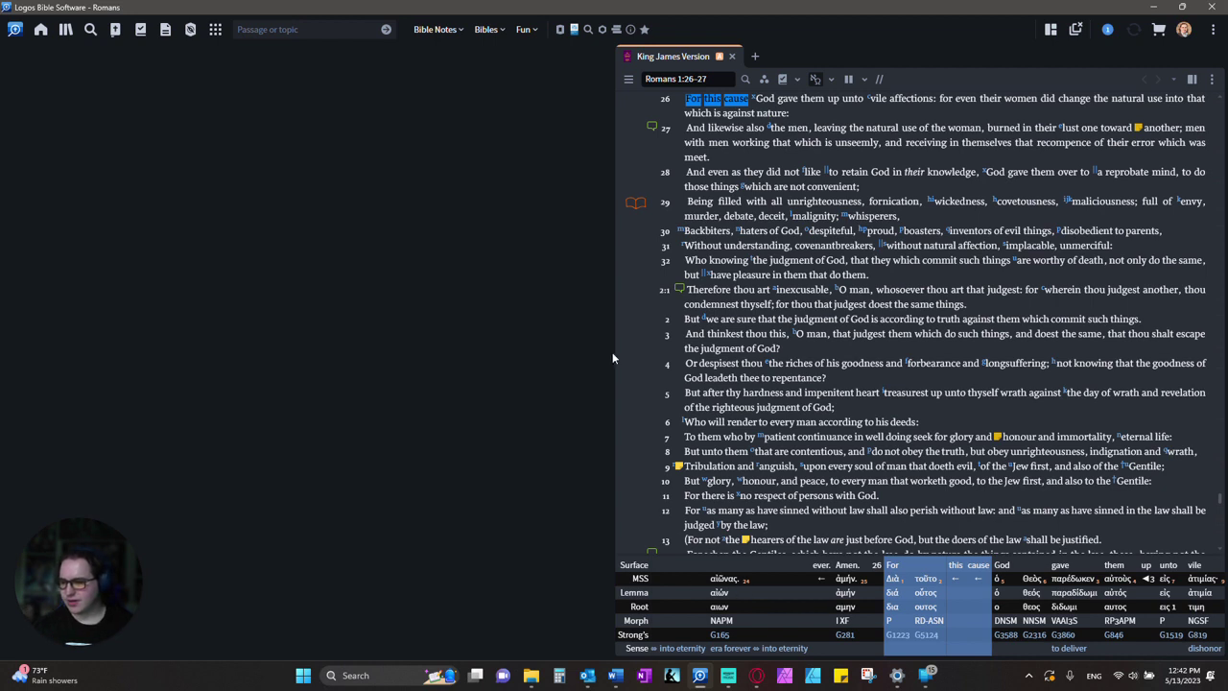
click(191, 30)
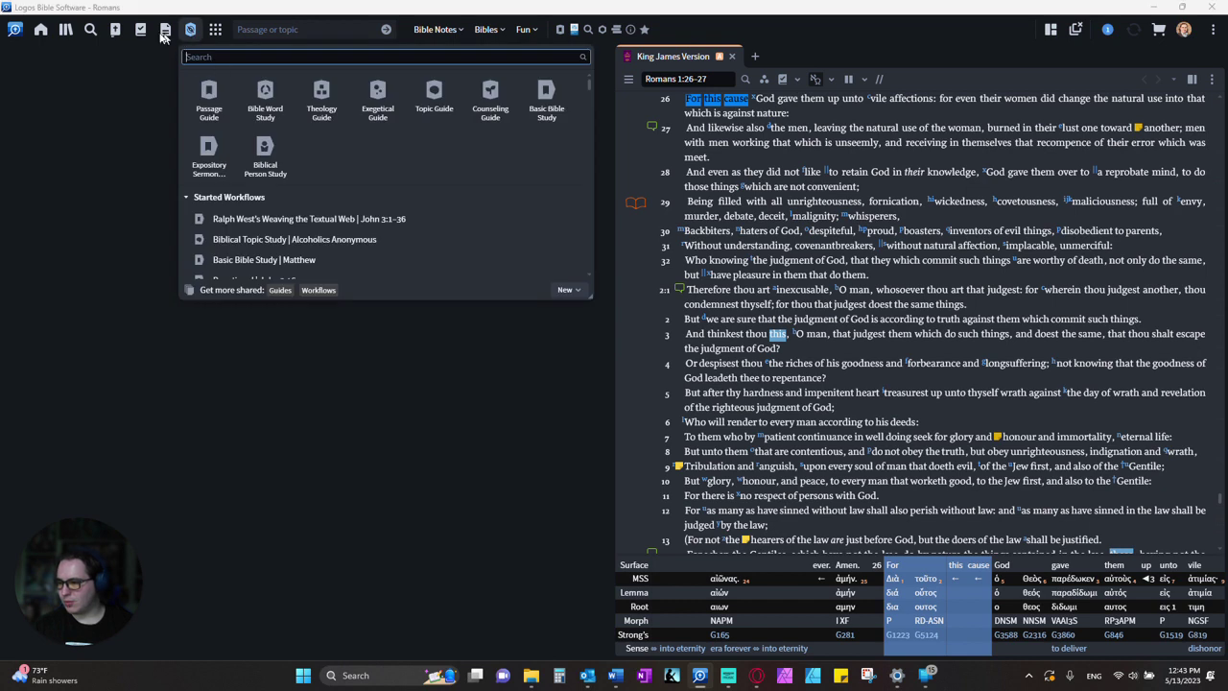
click(216, 30)
click(218, 31)
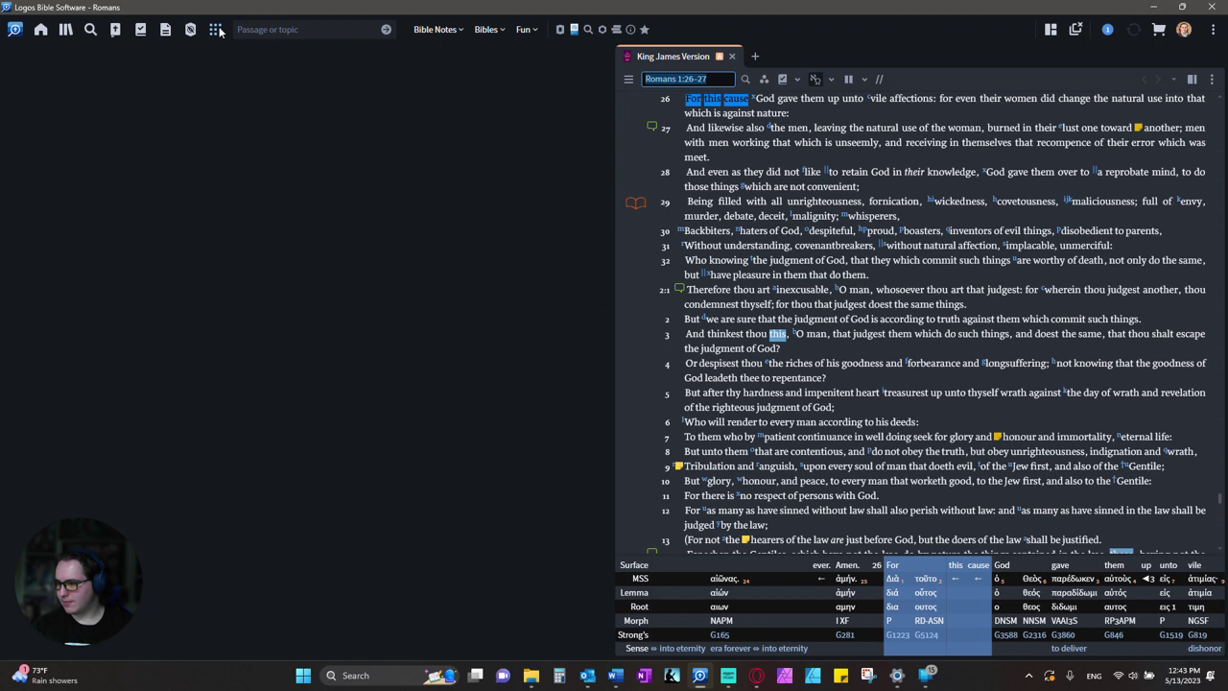
click(217, 31)
text(bible)
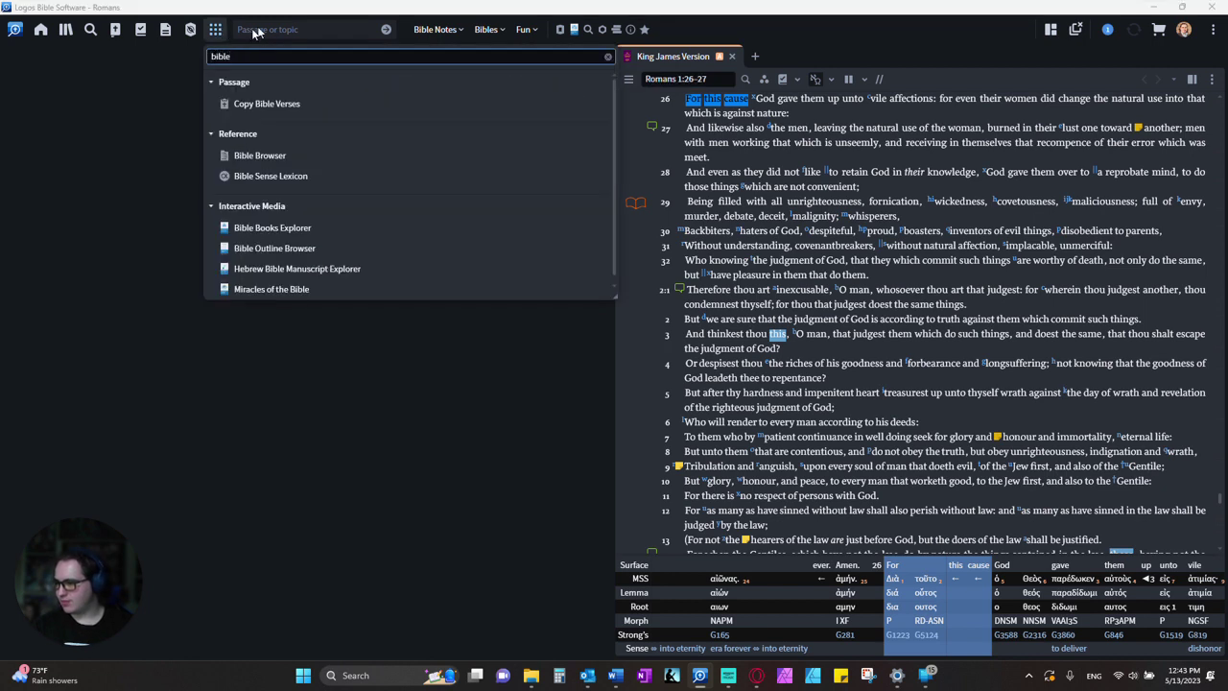
Step: Find and open the Bible Word Study guide, and add an Exegetical Guide alongside it
click(187, 36)
text(bible wor)
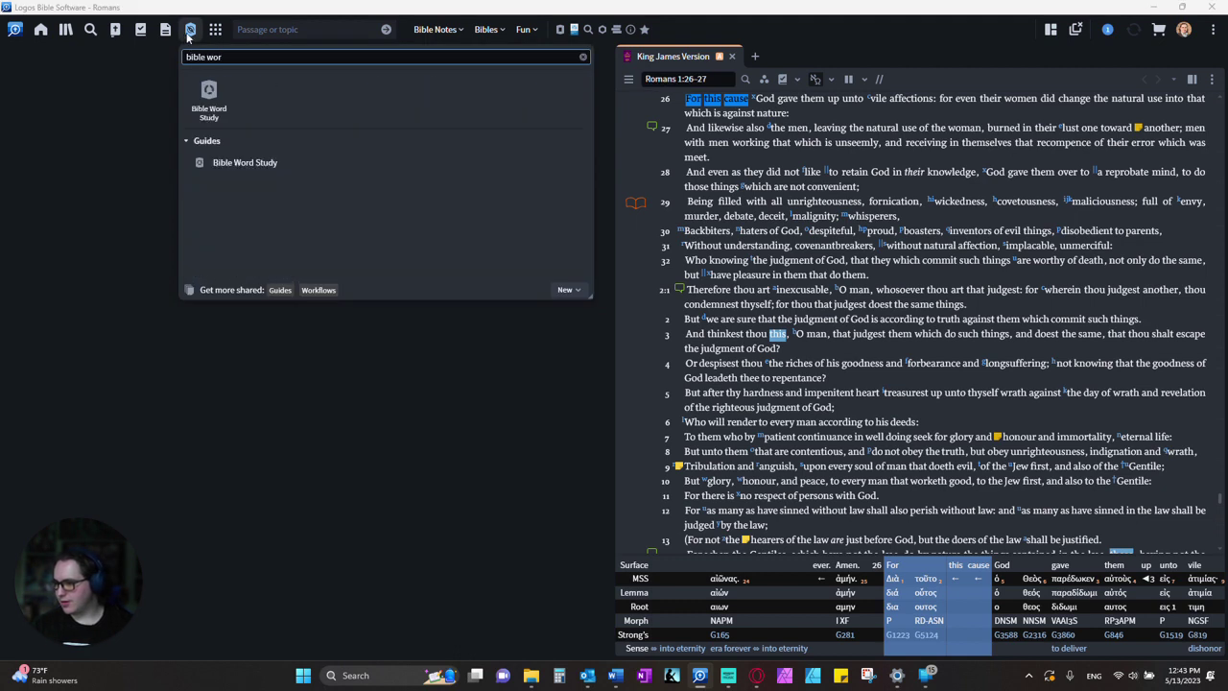
click(221, 98)
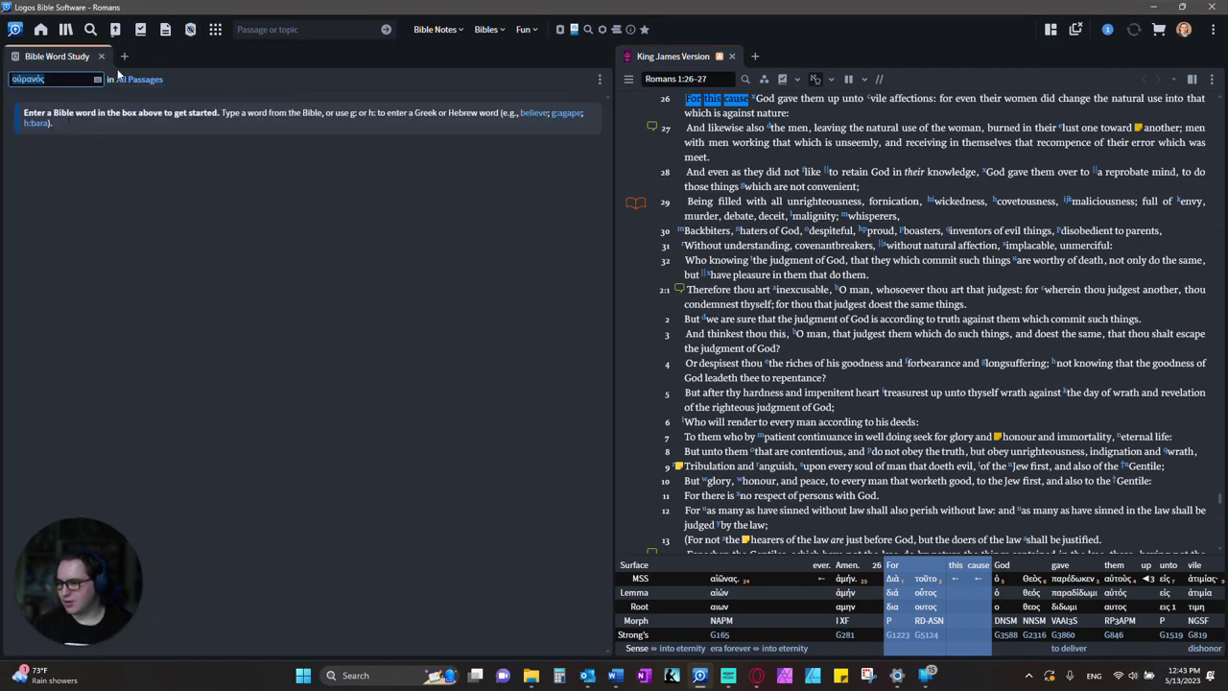
click(189, 29)
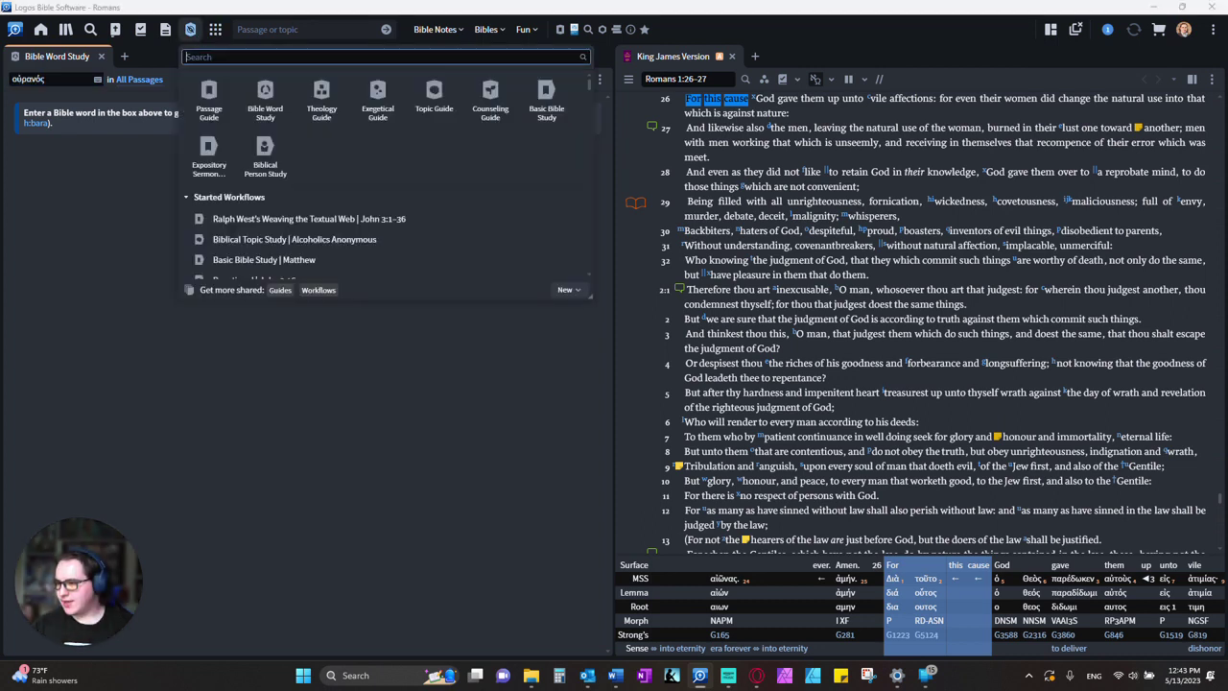
click(365, 85)
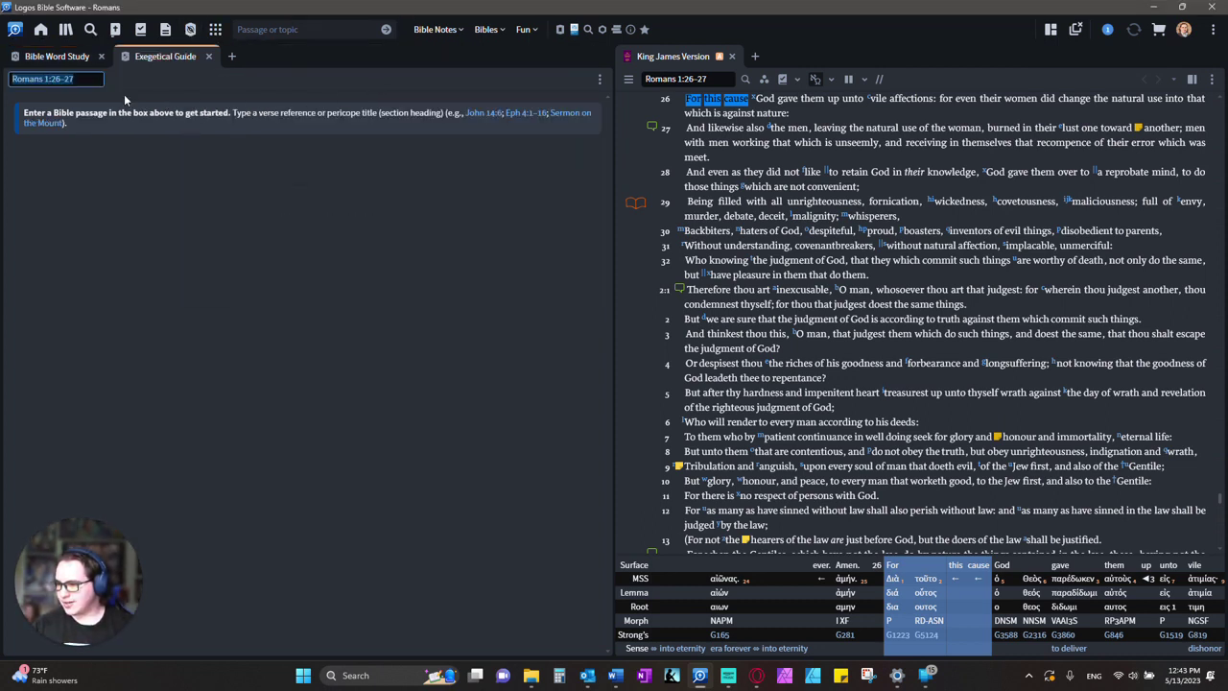
click(215, 28)
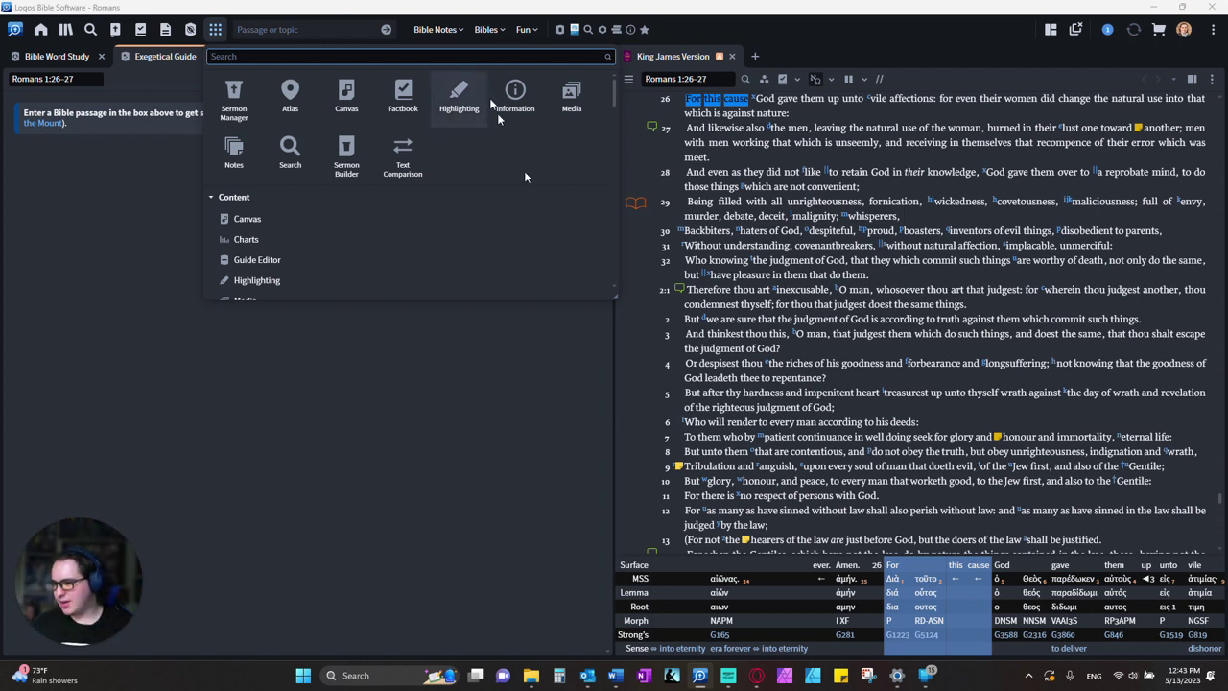
click(189, 33)
click(190, 32)
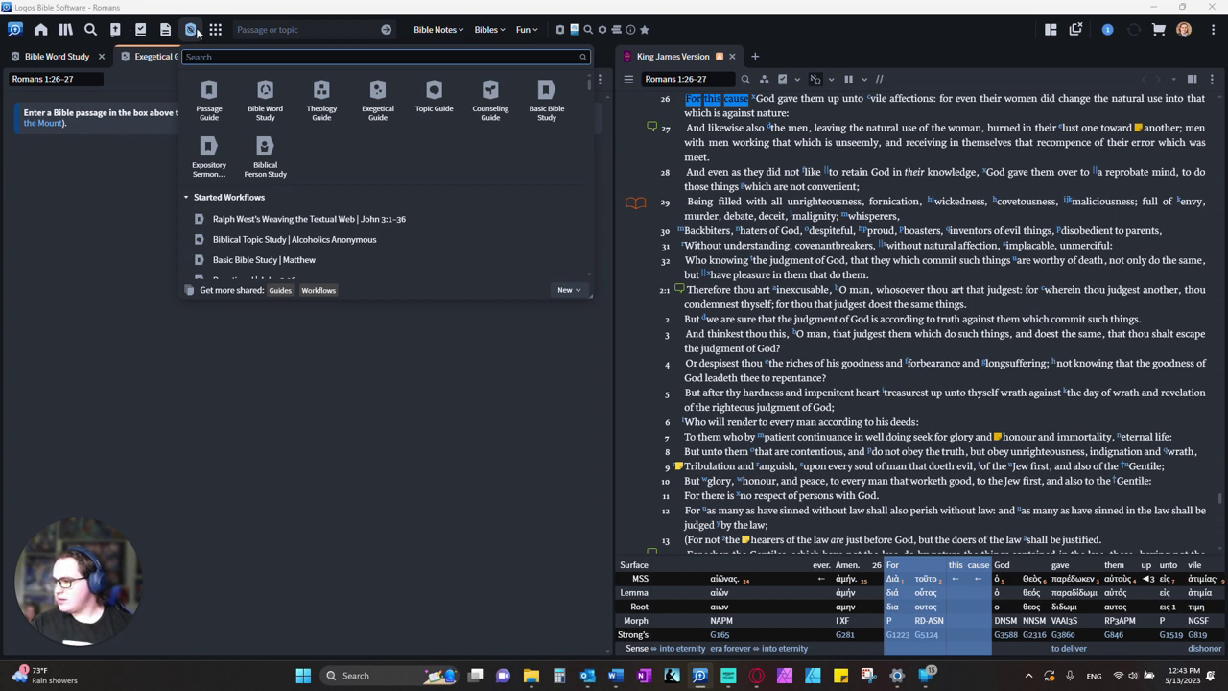
Step: Search the library for "lexham" and open The Lexham Syntactic Greek New Testament at Romans 1:26
click(73, 30)
text(lexham)
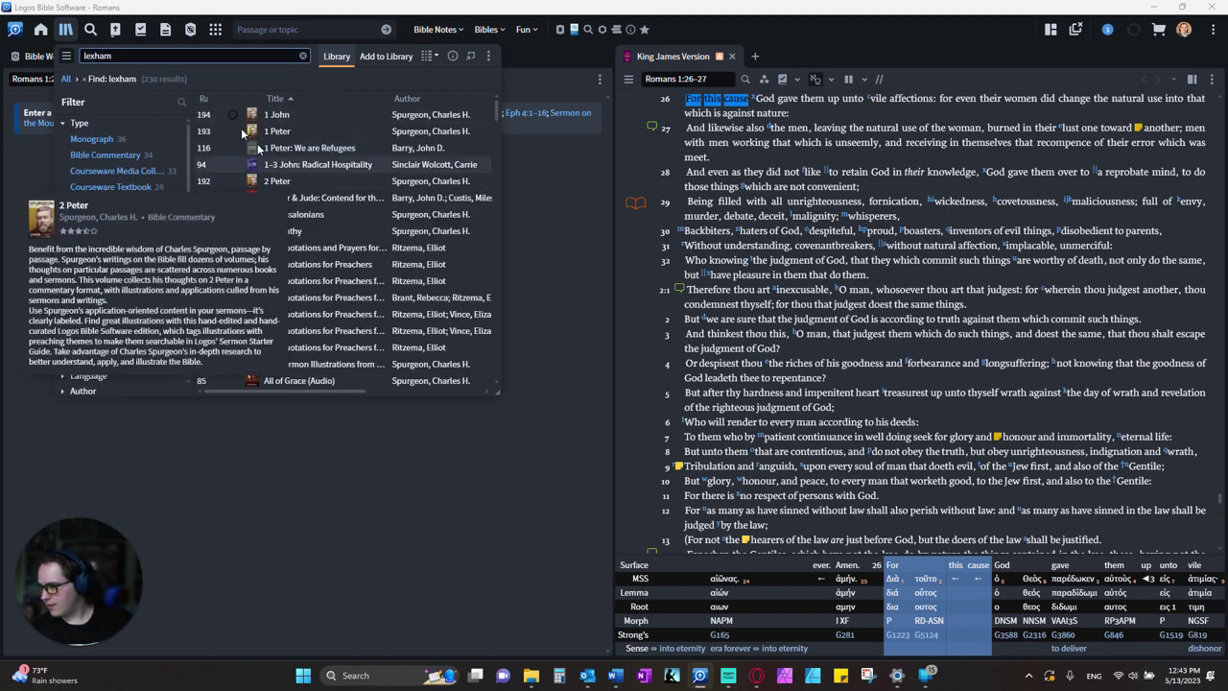
scroll(328, 229, down, 10)
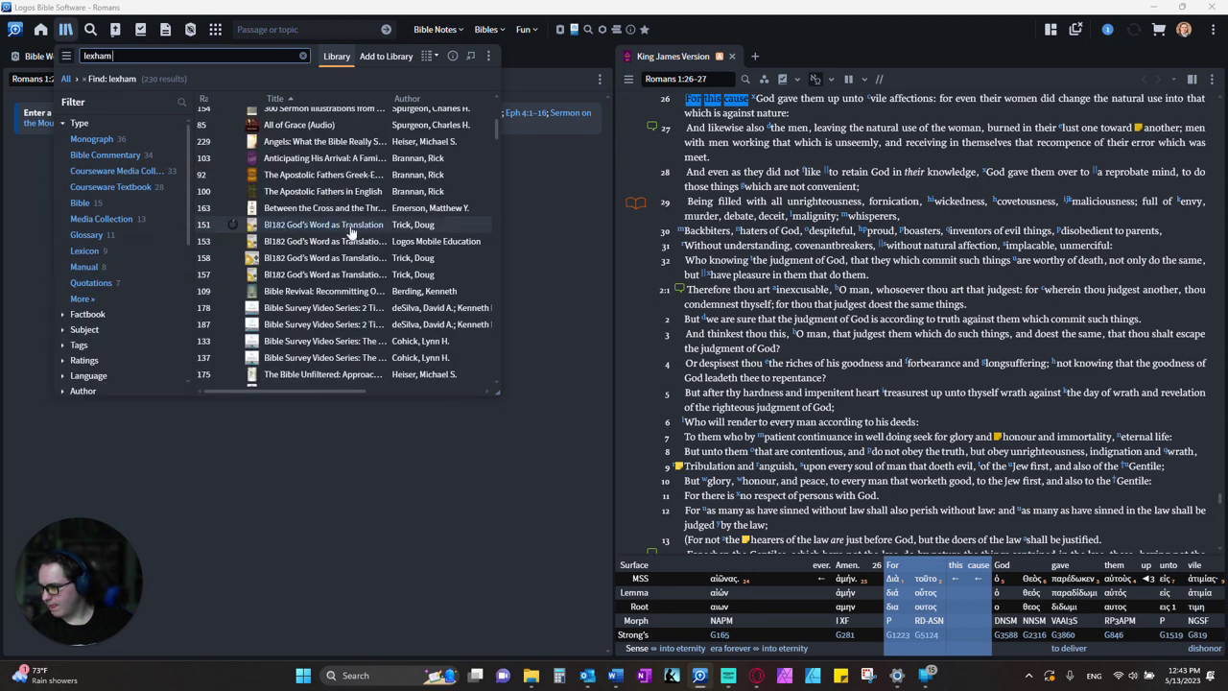
scroll(368, 275, down, 8)
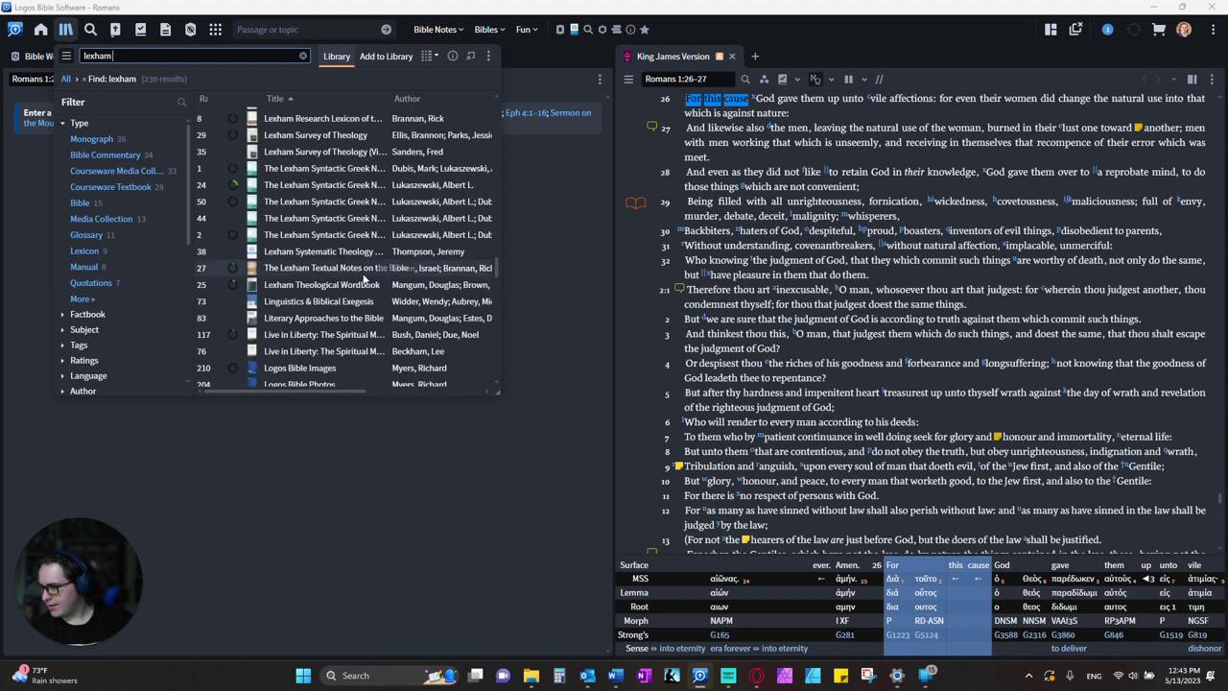
click(347, 171)
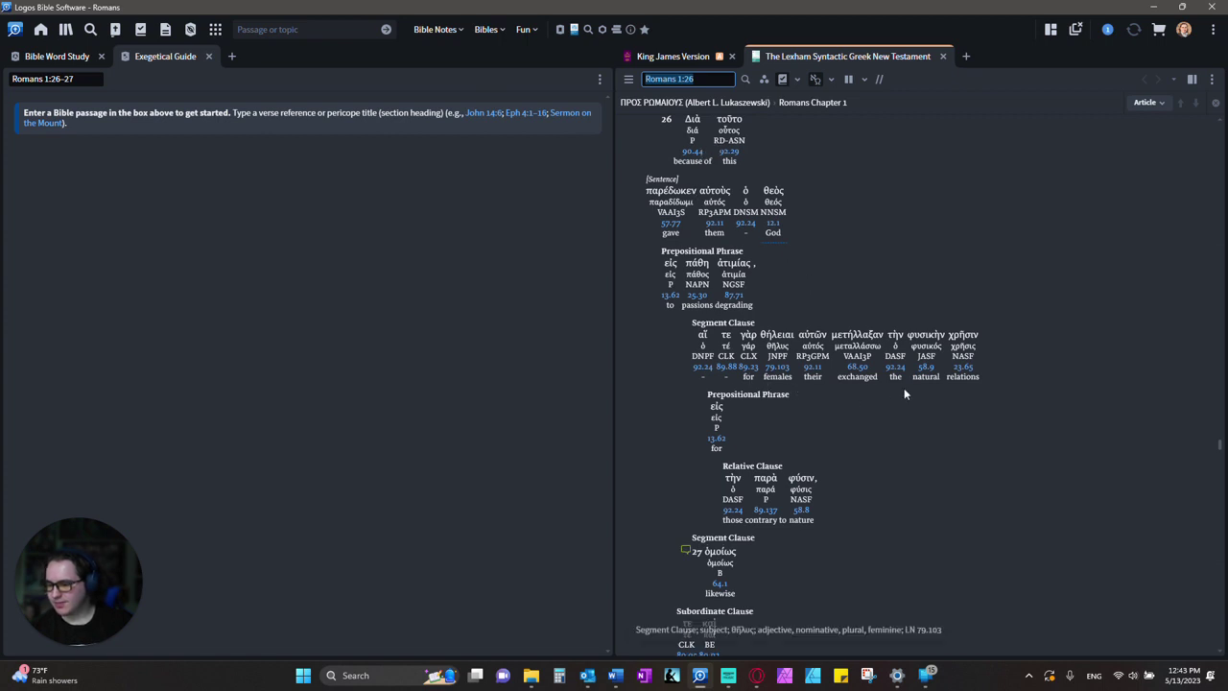
scroll(948, 382, up, 1)
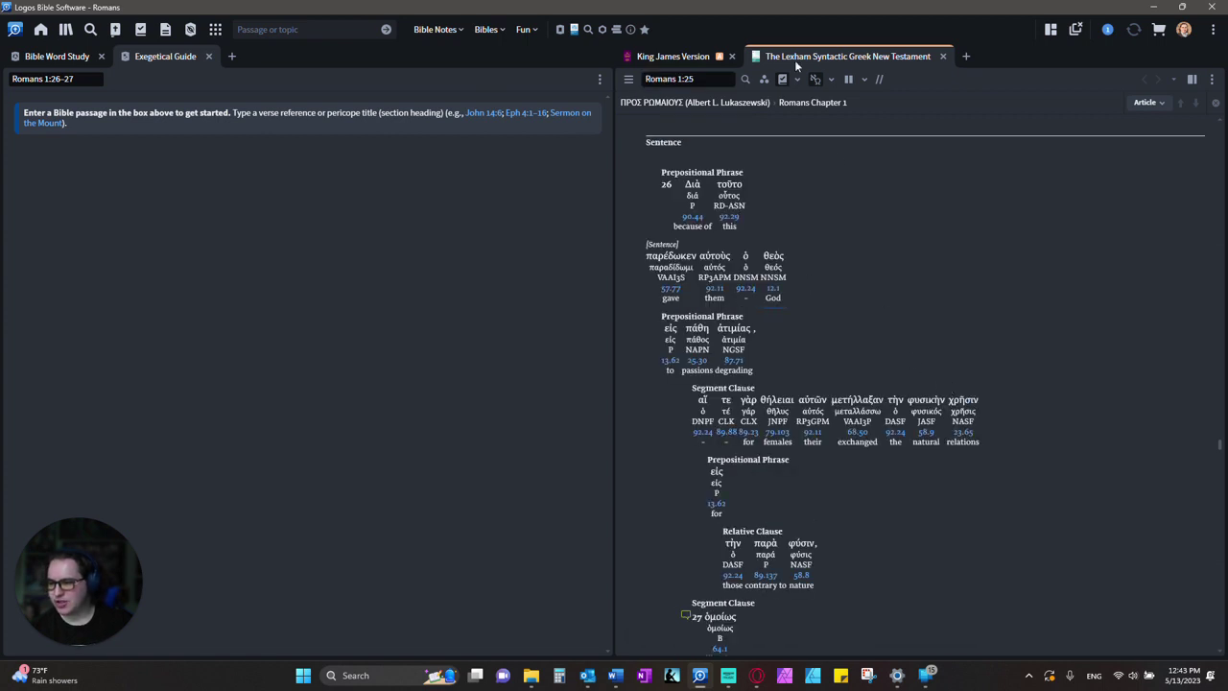
Step: Bring the Bible Word Study to the front and save the arrangement as a named layout called "Greek"
click(77, 56)
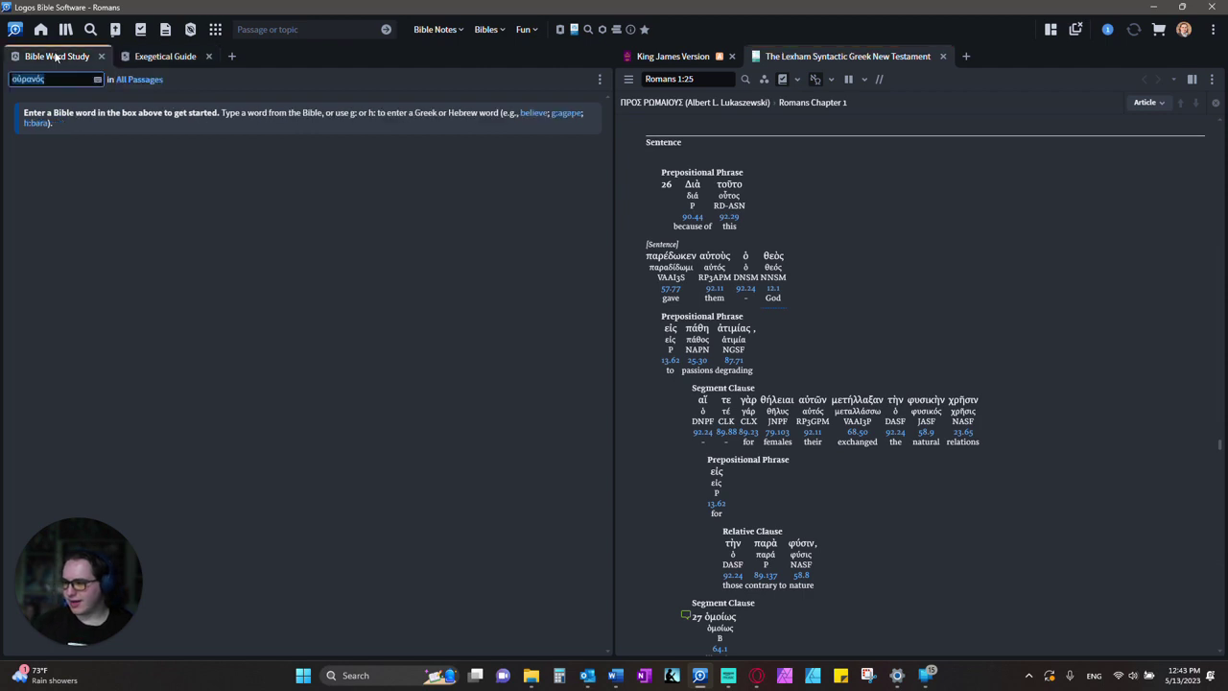
click(1051, 29)
click(955, 106)
text(Greek)
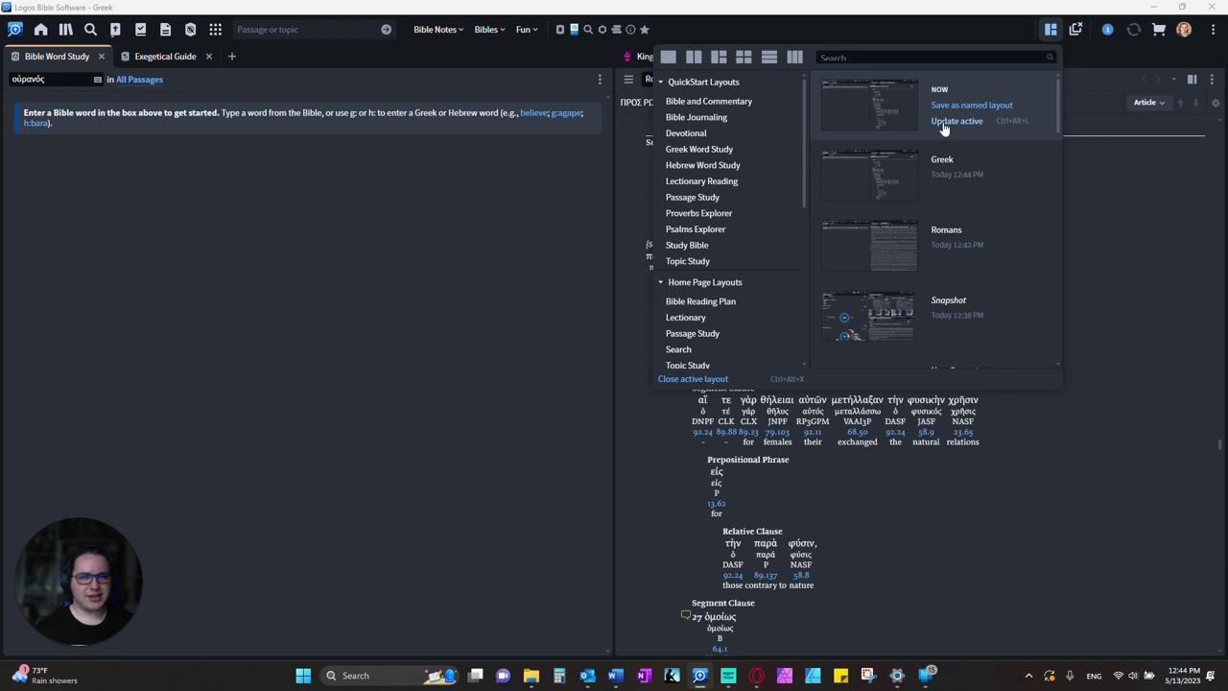
click(1153, 235)
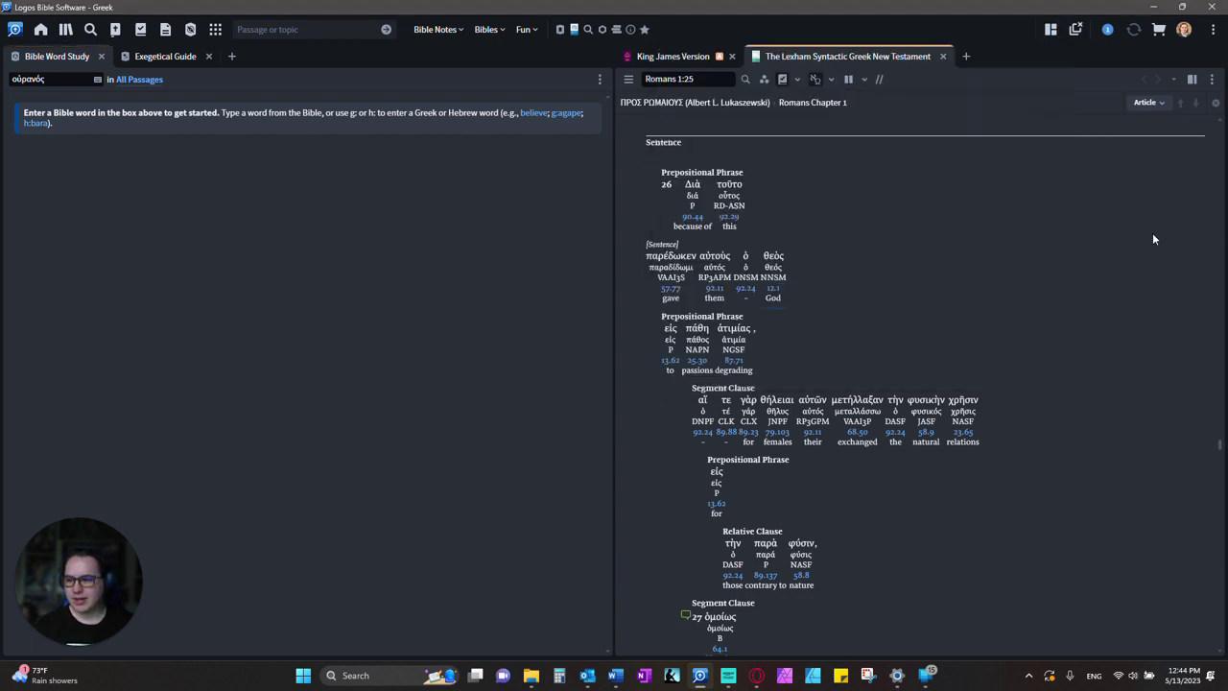
Step: Load the saved "Romans" layout
click(1051, 29)
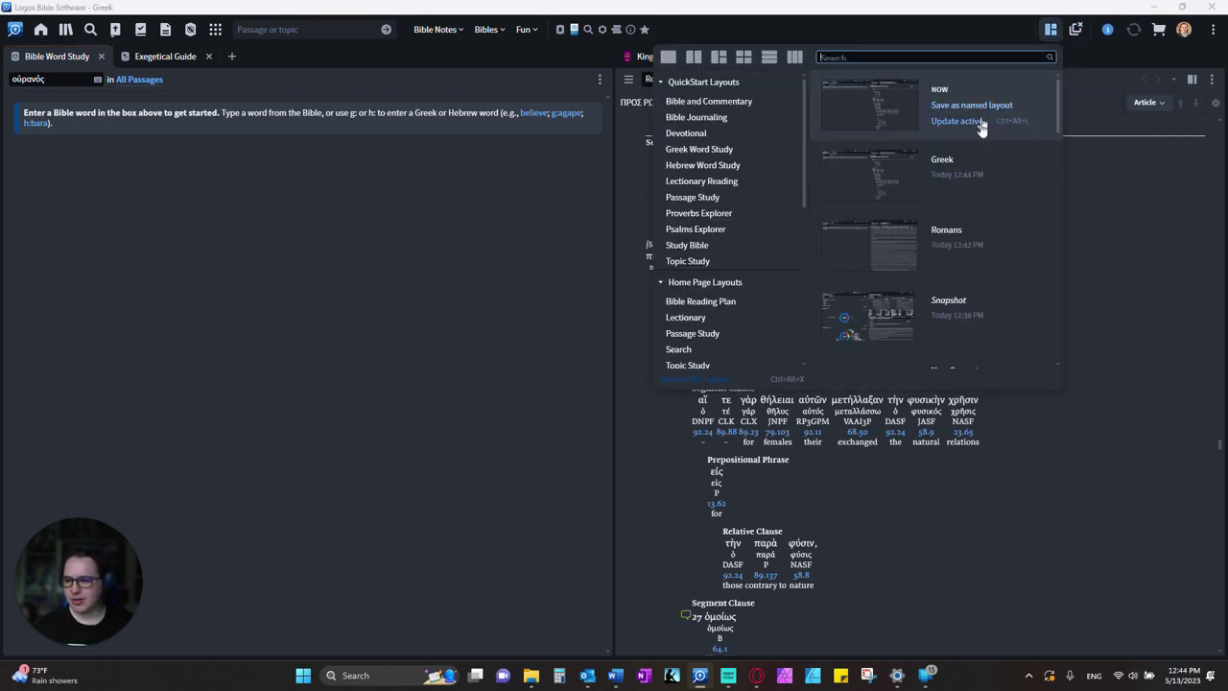
click(980, 230)
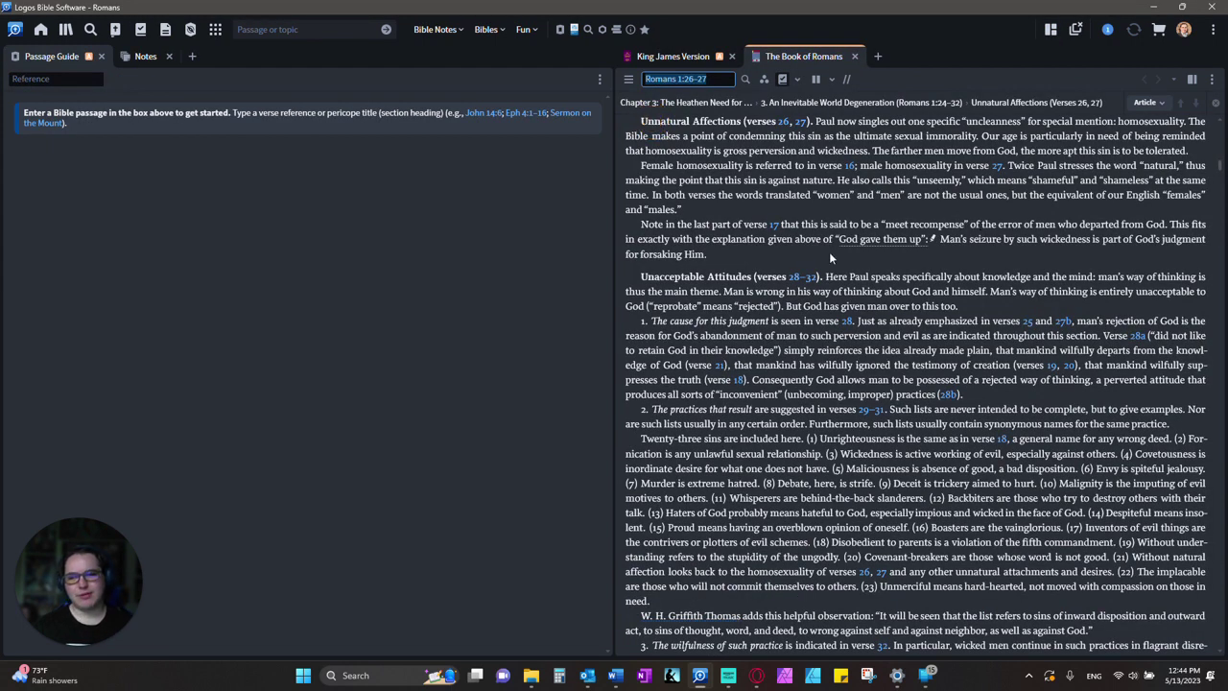
click(1051, 28)
click(981, 247)
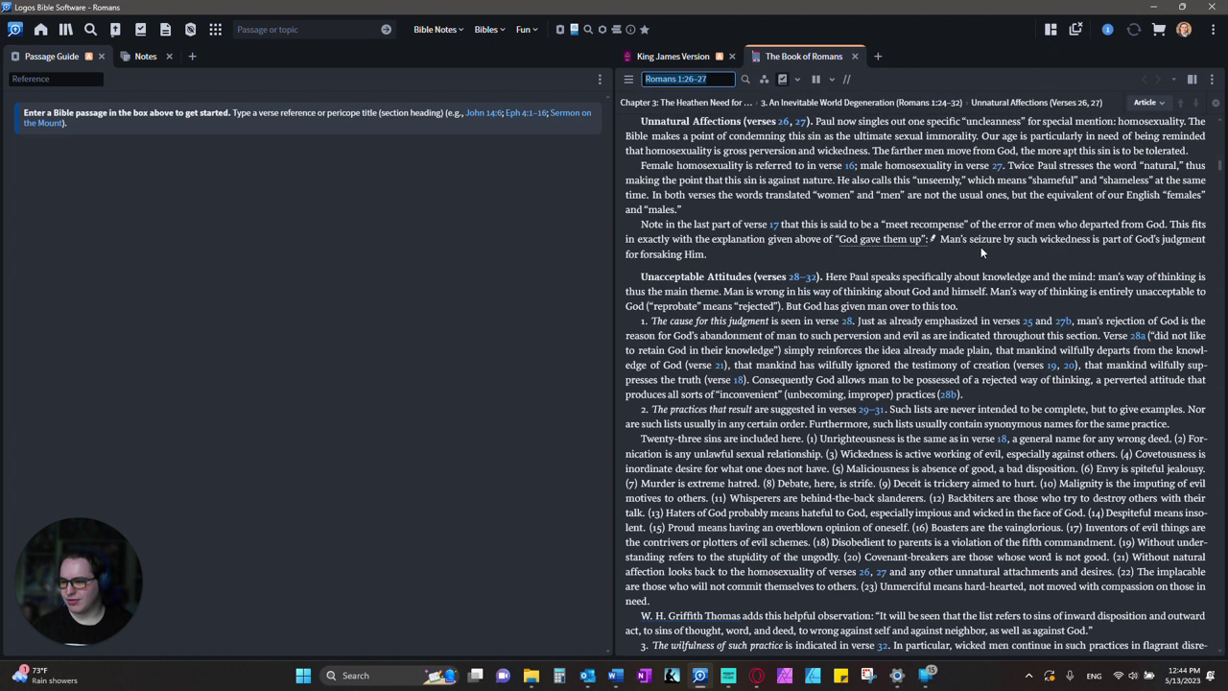